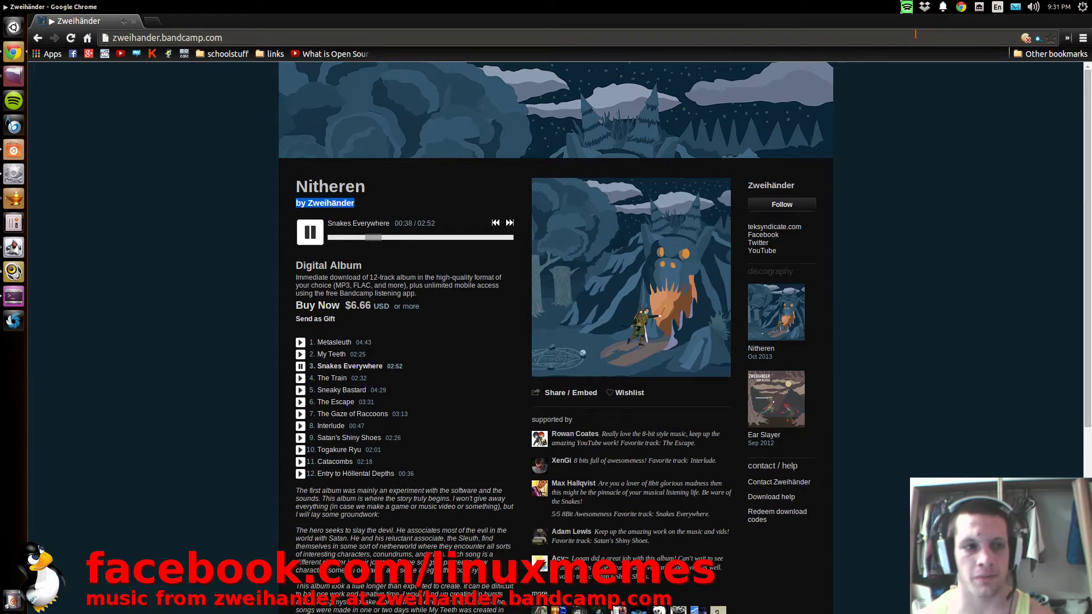
# Search the software launcher for PulseAudio
pyautogui.click(18, 151)
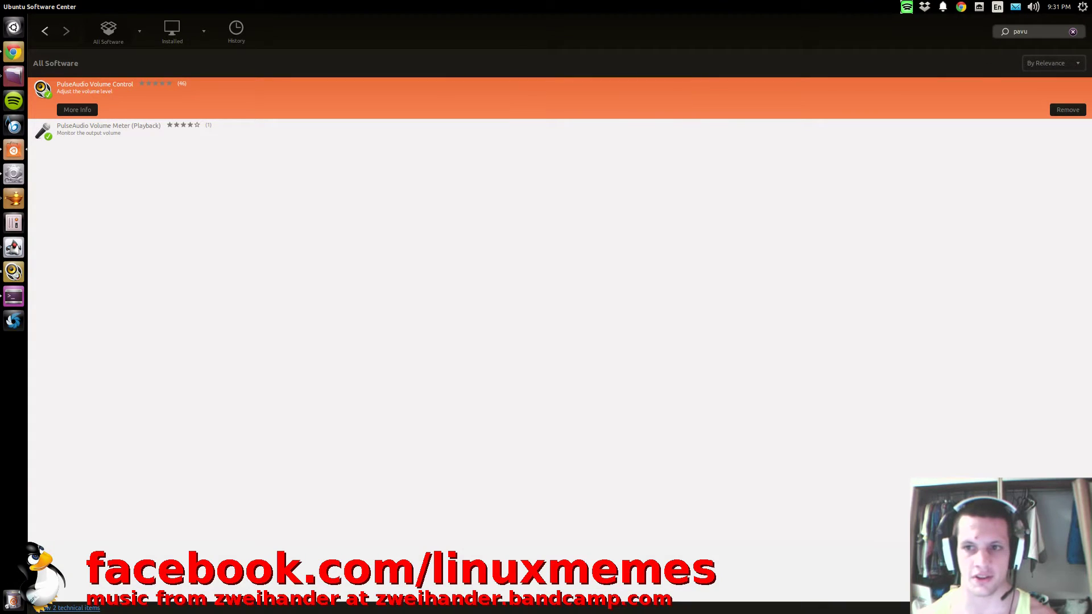
pyautogui.click(1049, 31)
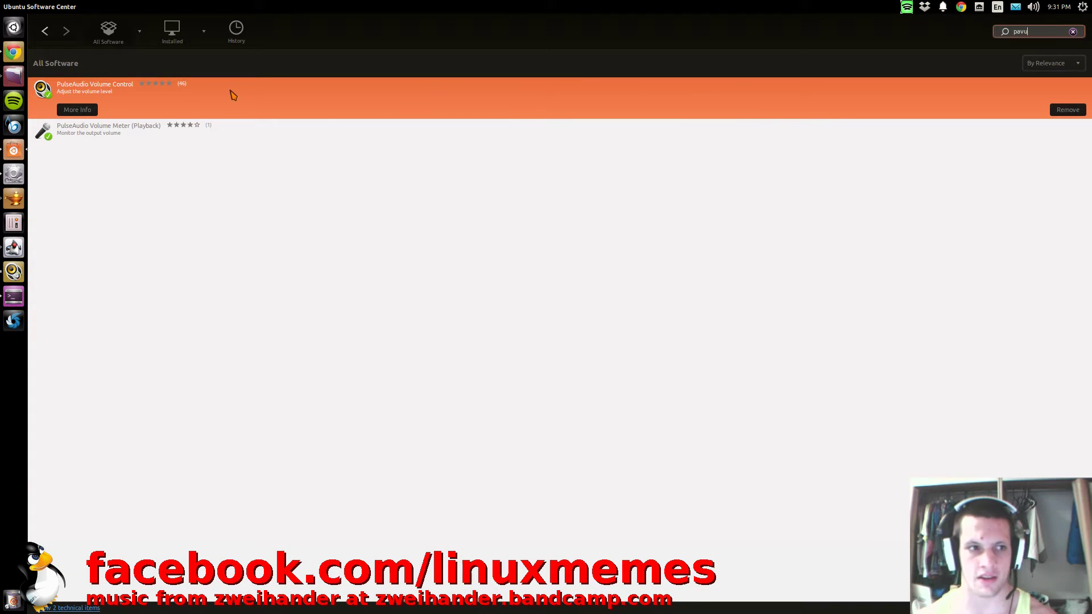
pyautogui.click(137, 90)
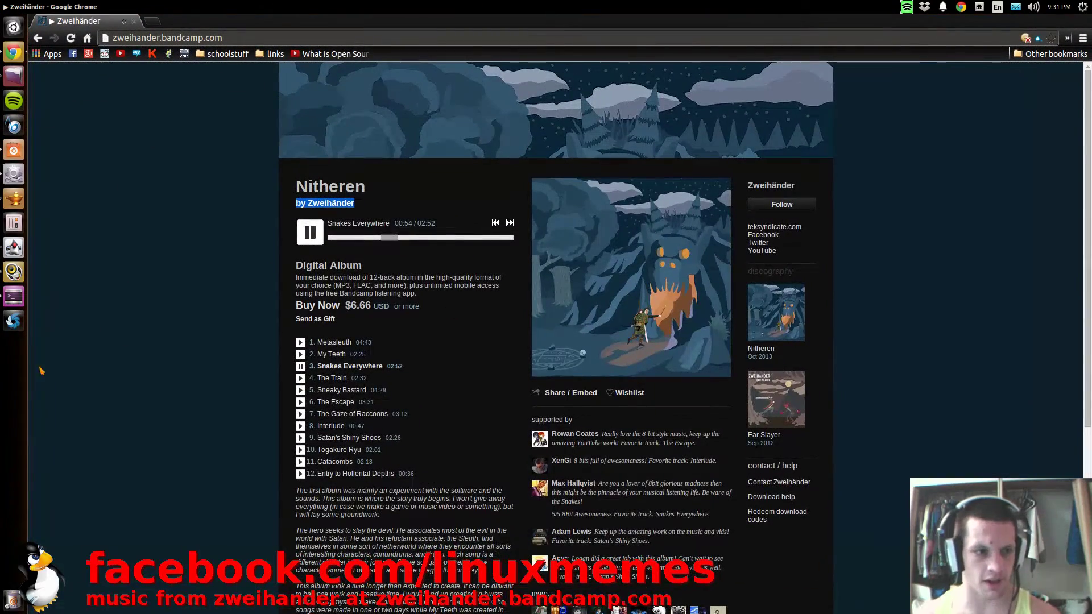
# Highlight 'pactl load-module module-loopback latency_msec=1' in the Terminal window
pyautogui.click(15, 296)
pyautogui.click(605, 162)
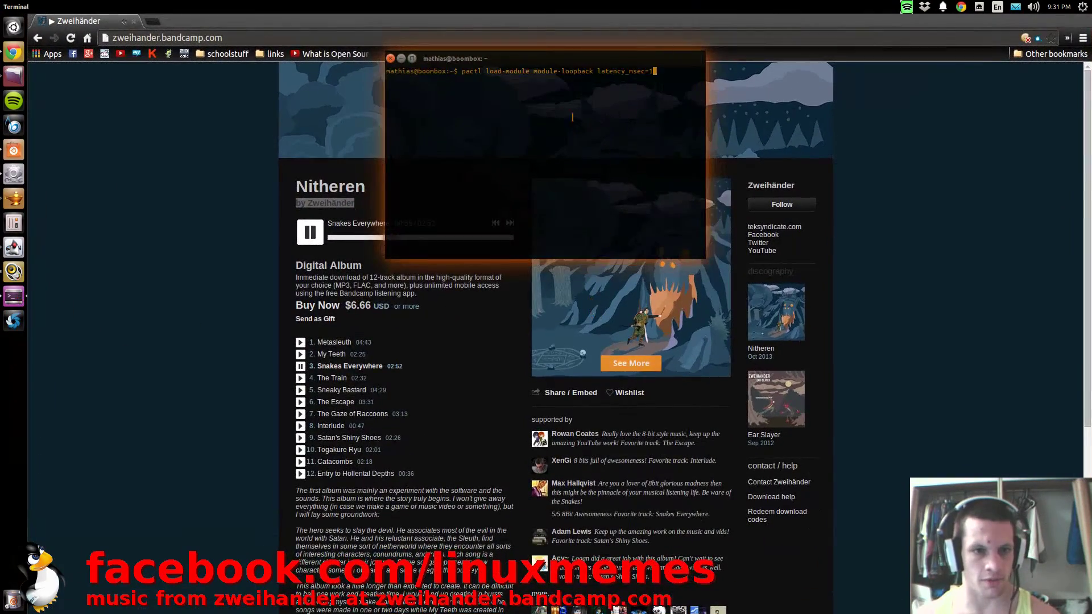
pyautogui.moveTo(461, 72); pyautogui.dragTo(677, 74)
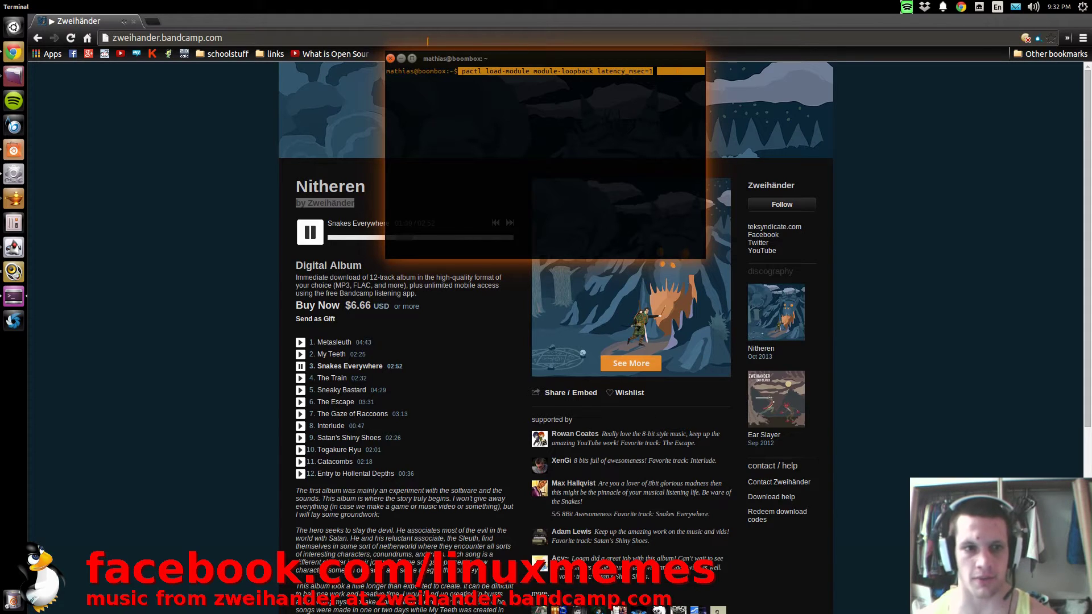
# Hide Terminal, then launch PulseAudio Volume Control and maximize its window
pyautogui.click(400, 58)
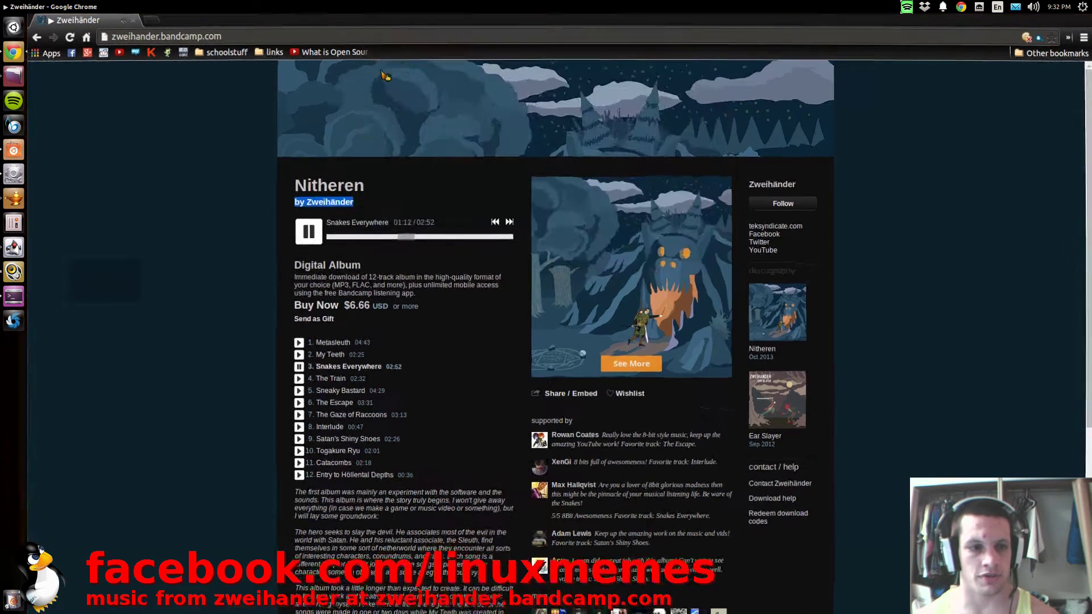
pyautogui.click(13, 272)
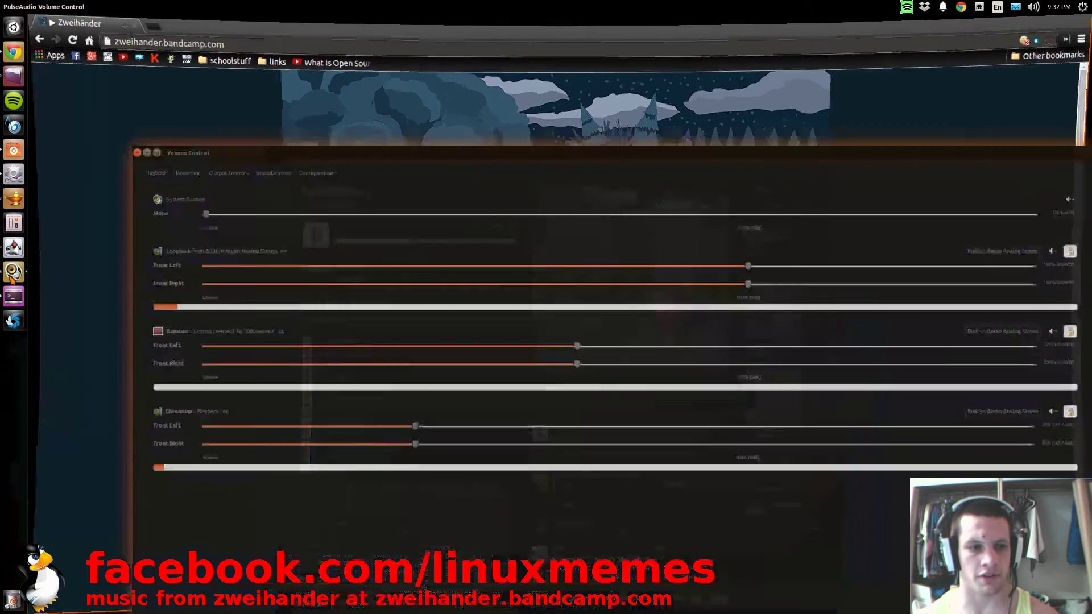
pyautogui.doubleClick(407, 124)
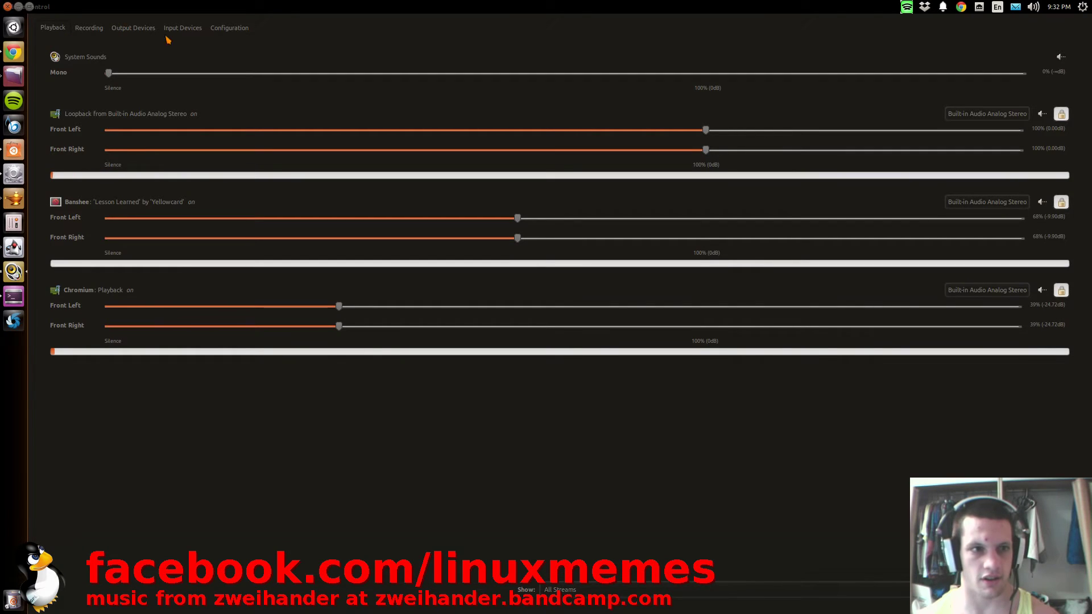
pyautogui.click(180, 27)
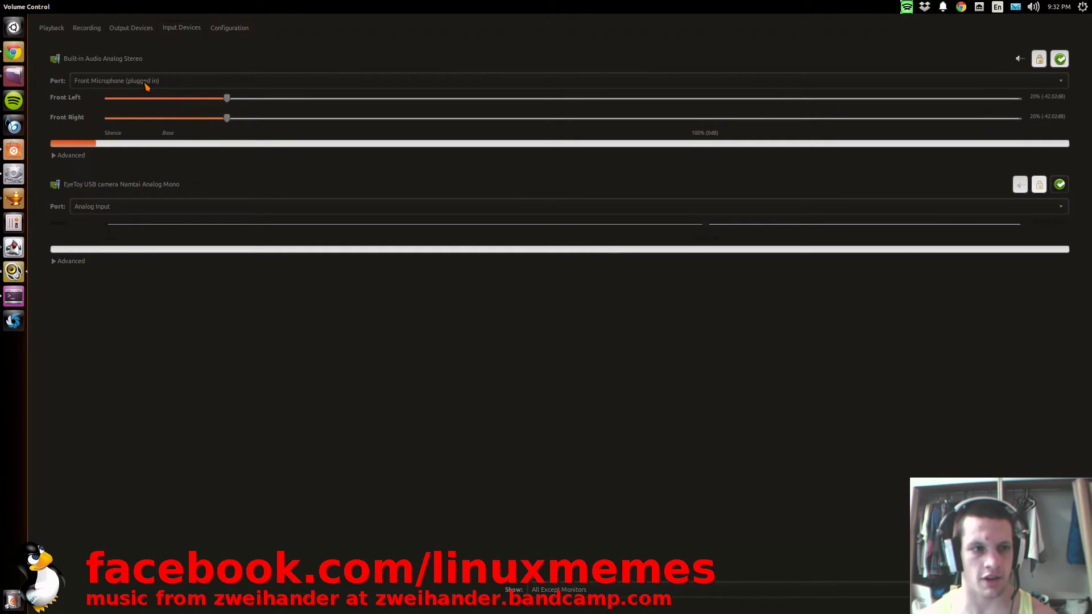
pyautogui.click(51, 29)
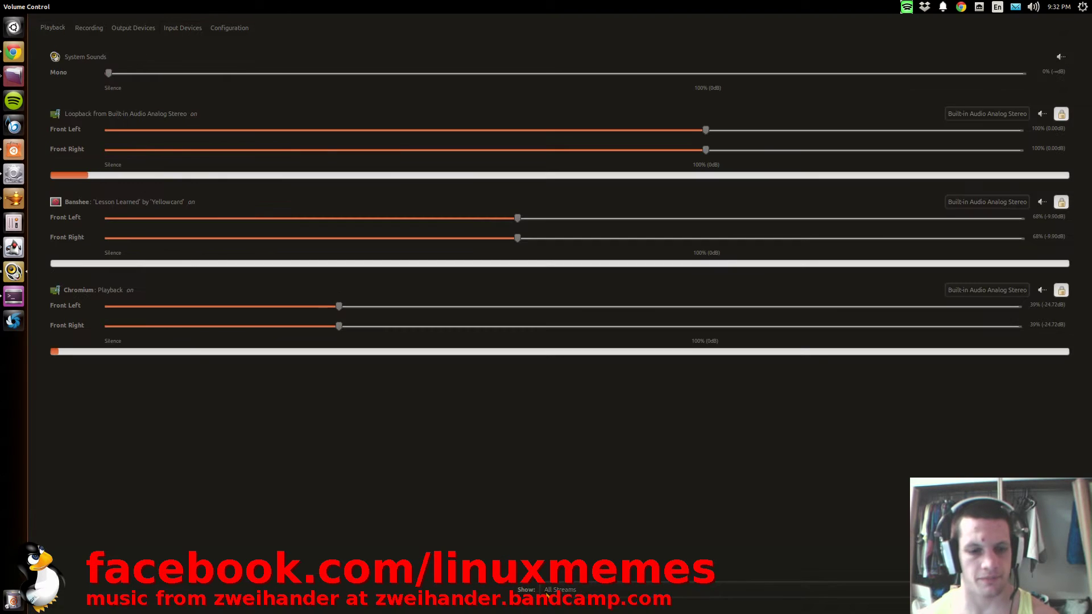
pyautogui.click(548, 591)
pyautogui.click(560, 594)
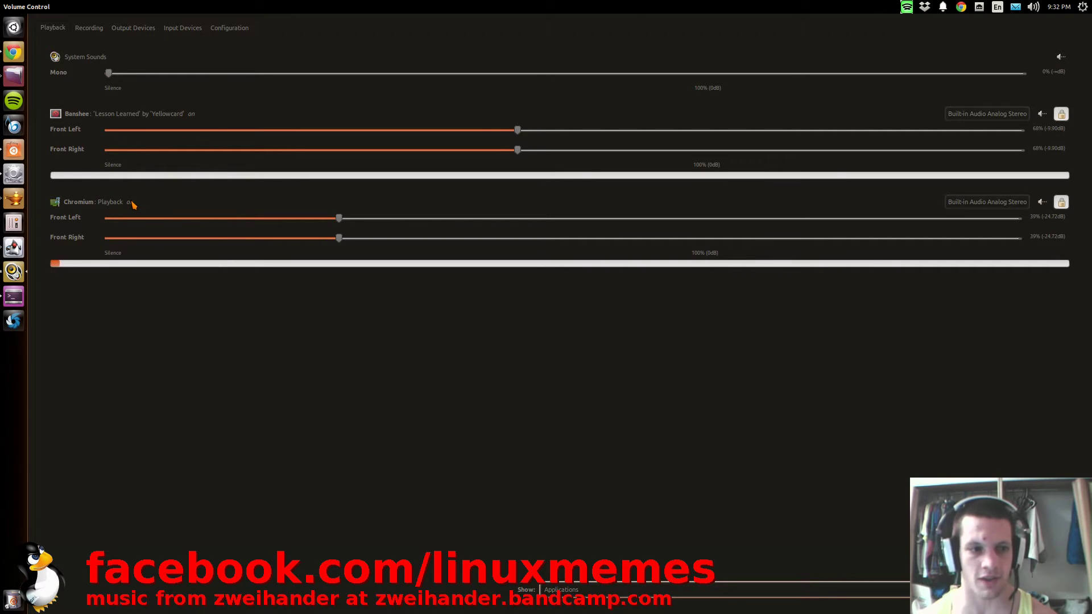
pyautogui.click(691, 590)
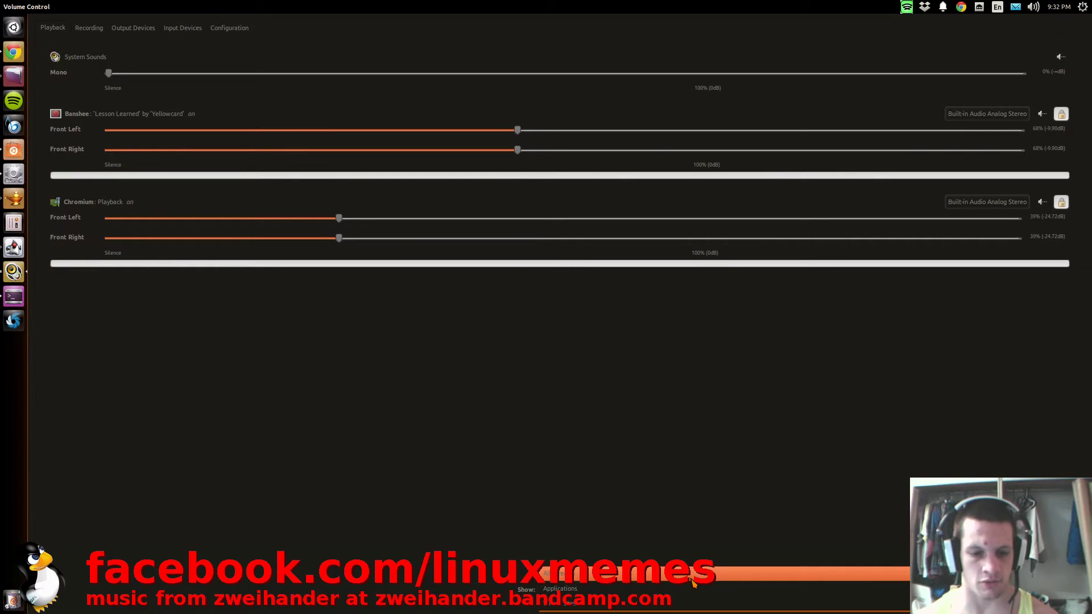
pyautogui.click(693, 583)
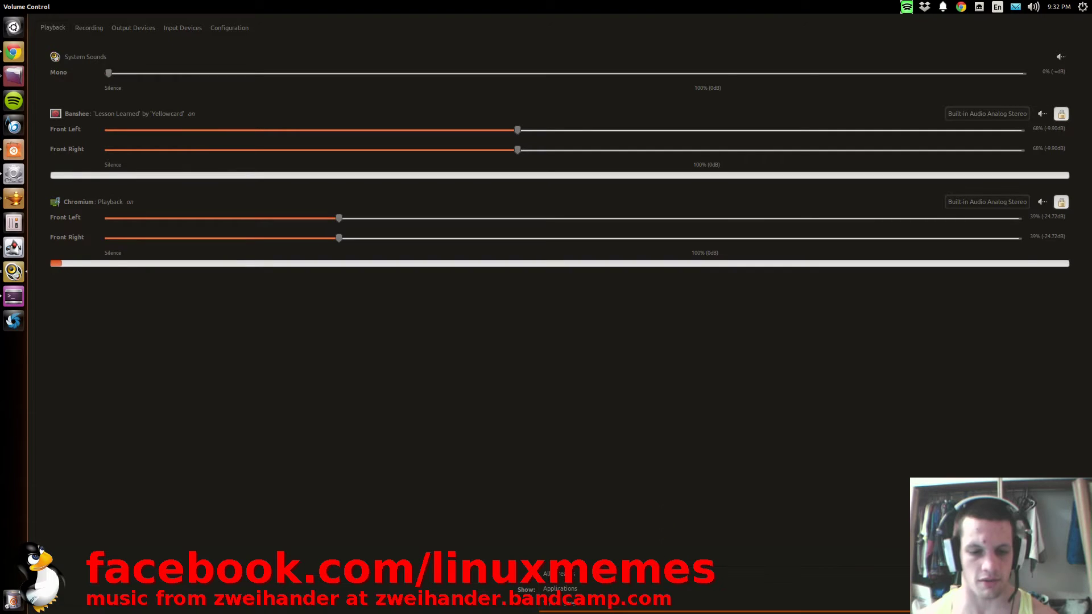
pyautogui.click(670, 576)
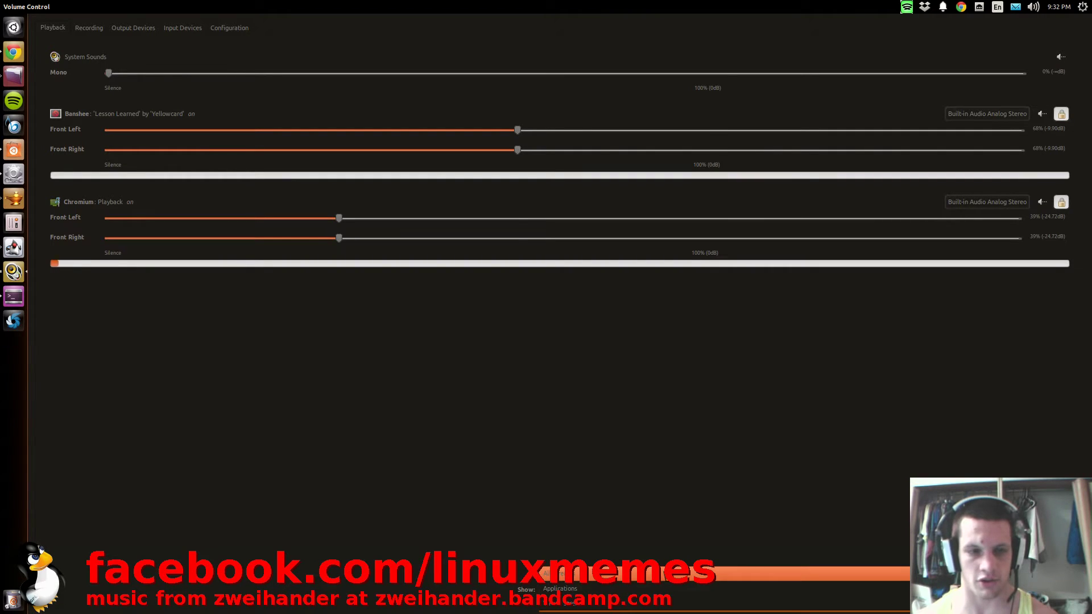
pyautogui.click(669, 573)
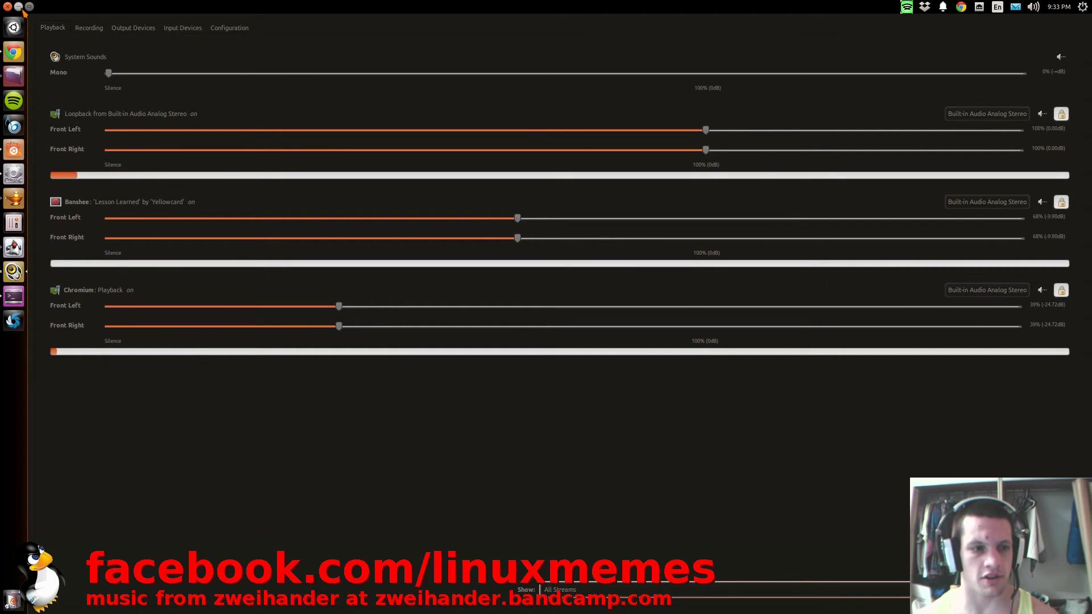
# Close the PulseAudio Volume Control window
pyautogui.click(19, 7)
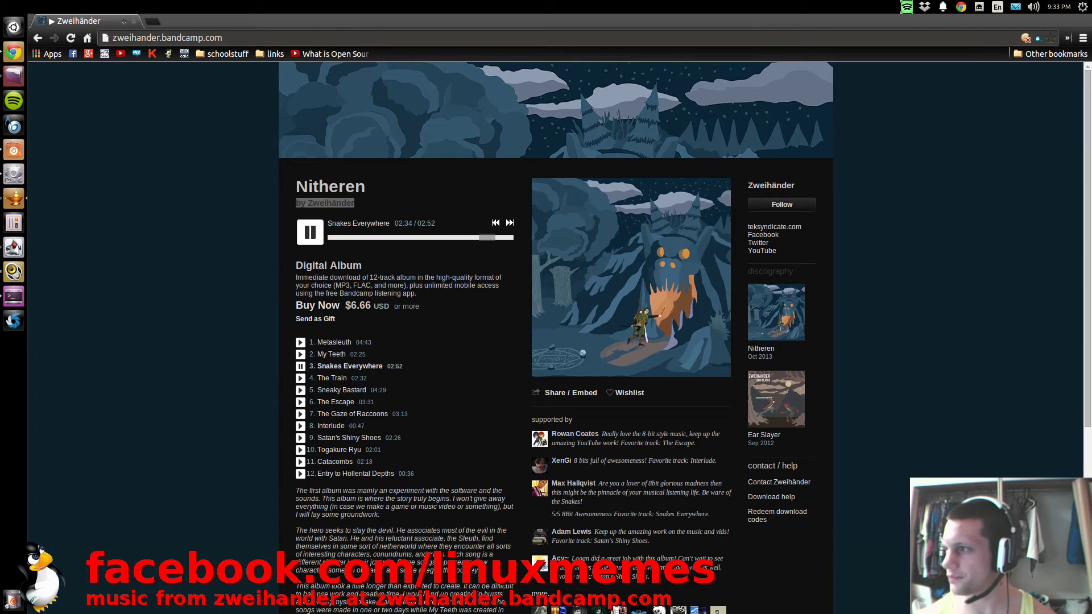
# Paste 'pactl unload-module $(pactl list short modules | awk ...)' into a new Terminal tab, then hide Terminal
pyautogui.click(13, 295)
pyautogui.write('pactl load-module module-loopback latency_msec=1')
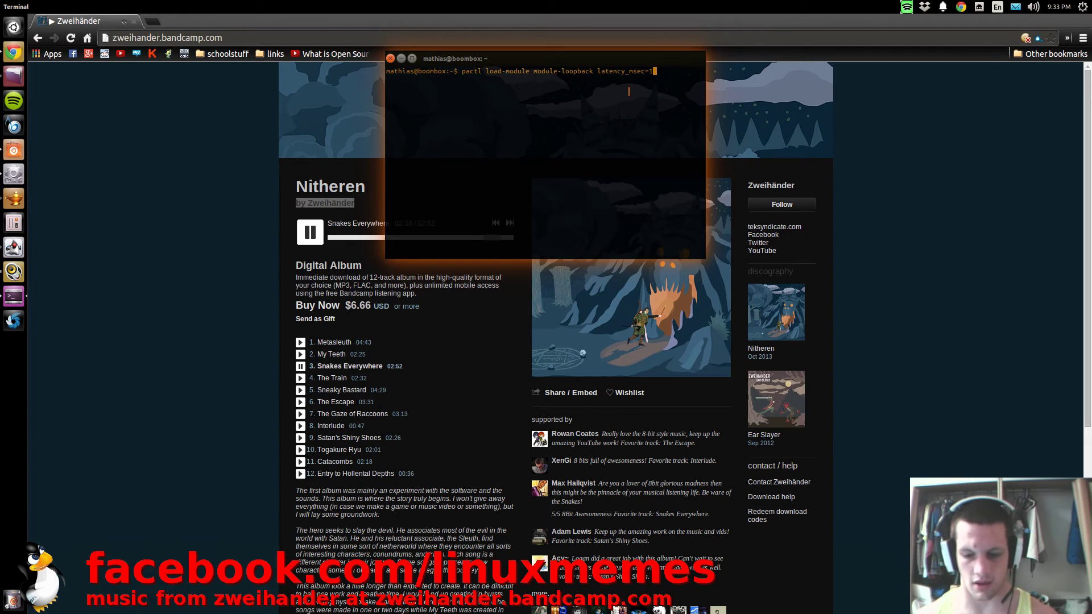
pyautogui.hotkey('ctrl', 'shift', 't')
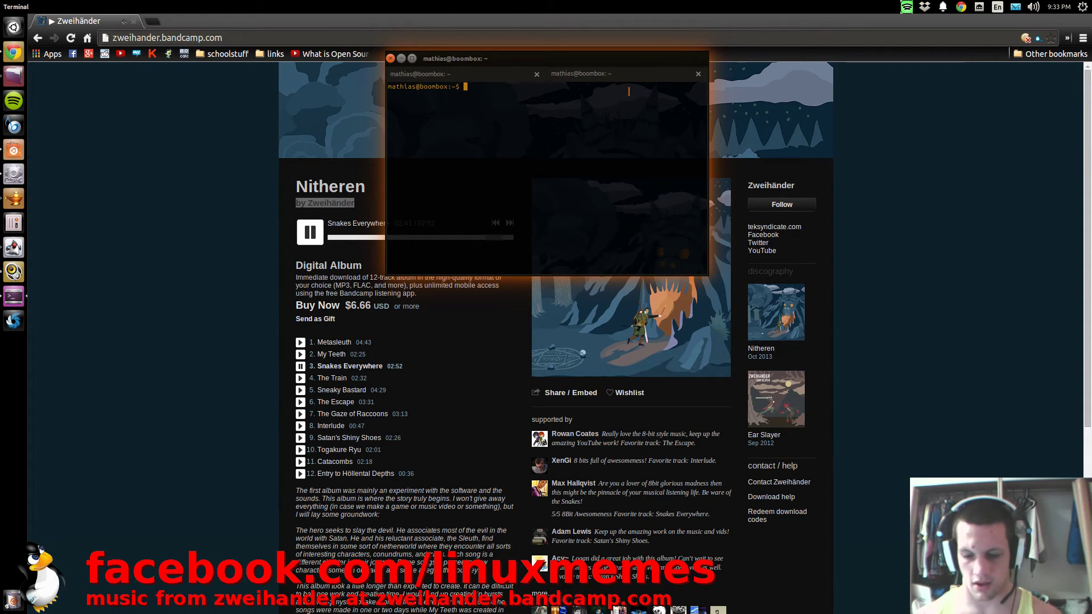
pyautogui.hotkey('ctrl', 'shift', 'v')
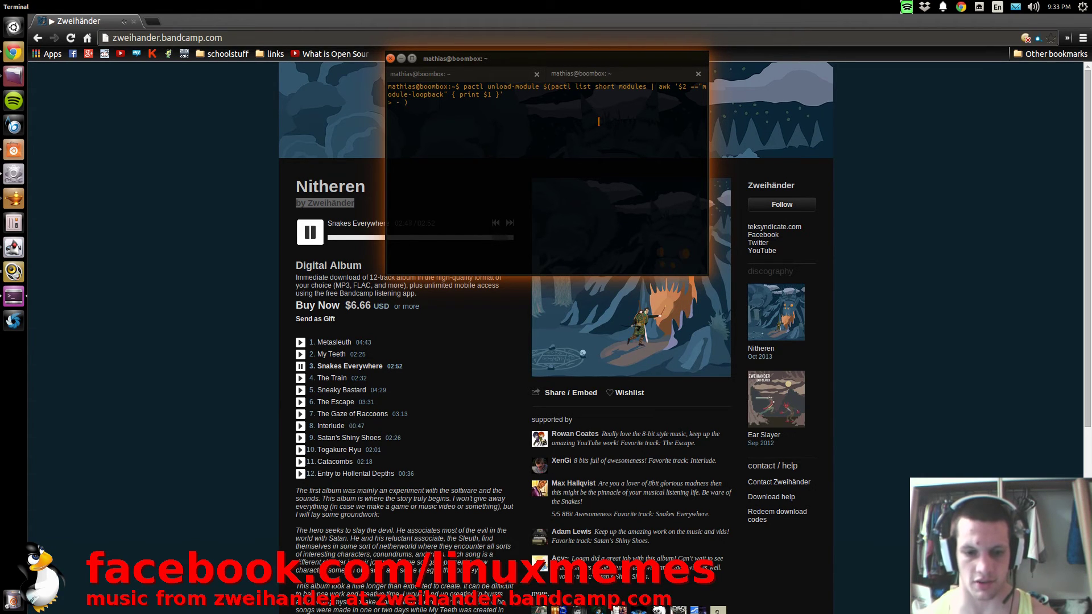
pyautogui.click(401, 59)
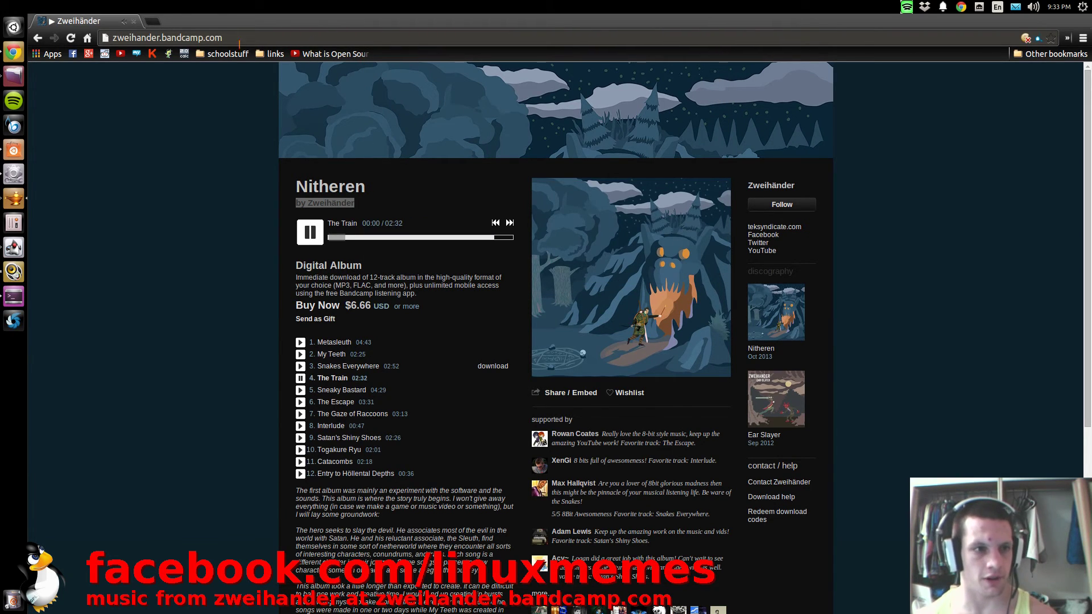
pyautogui.click(363, 206)
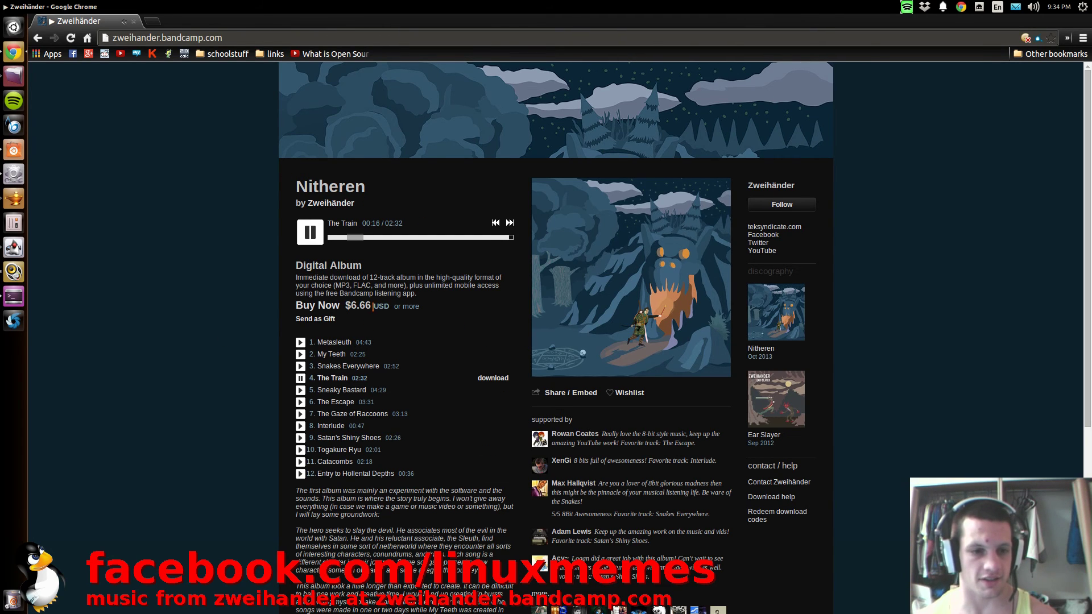
pyautogui.doubleClick(372, 306)
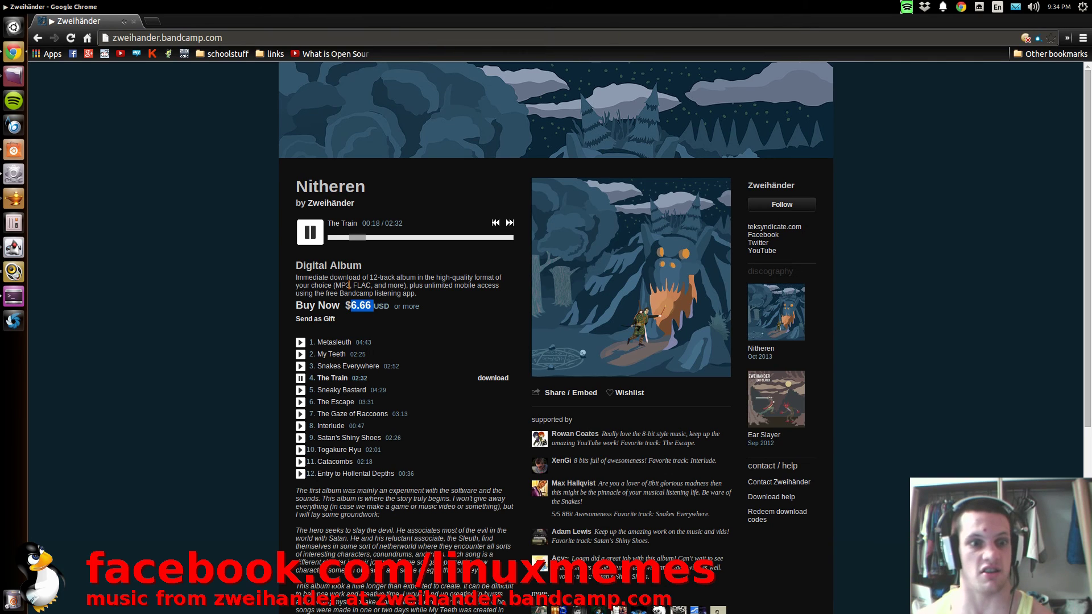